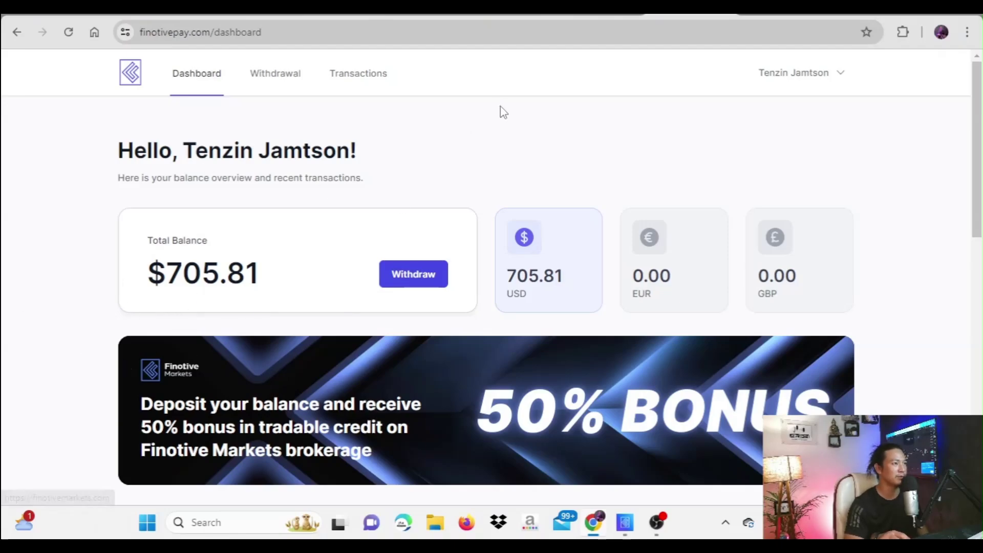
left_click(577, 16)
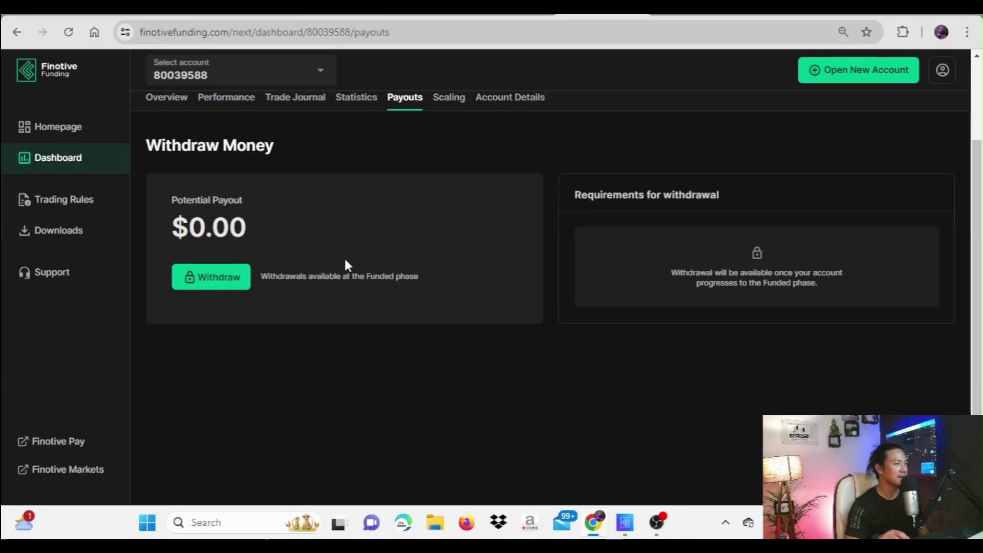
left_click(664, 16)
left_click(591, 17)
left_click(664, 20)
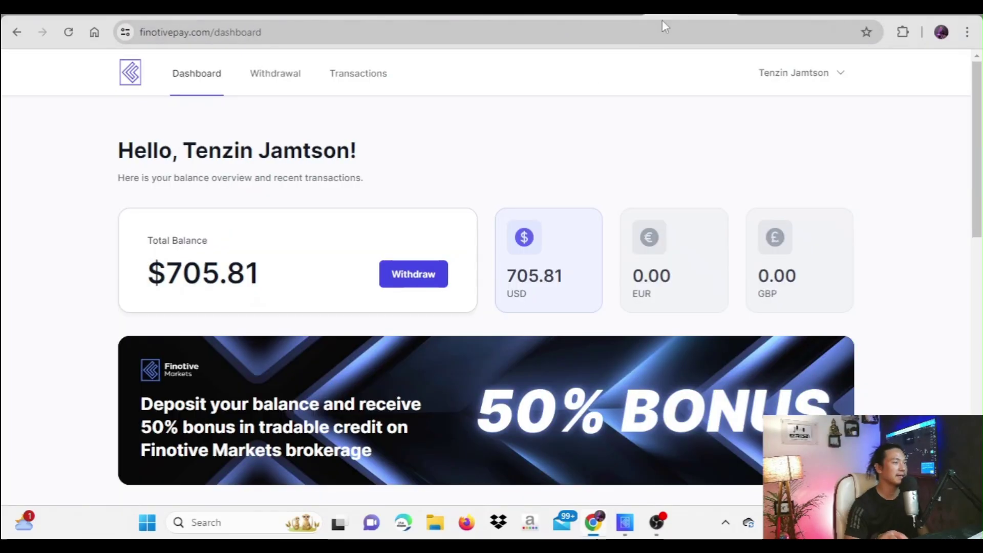
left_click(591, 17)
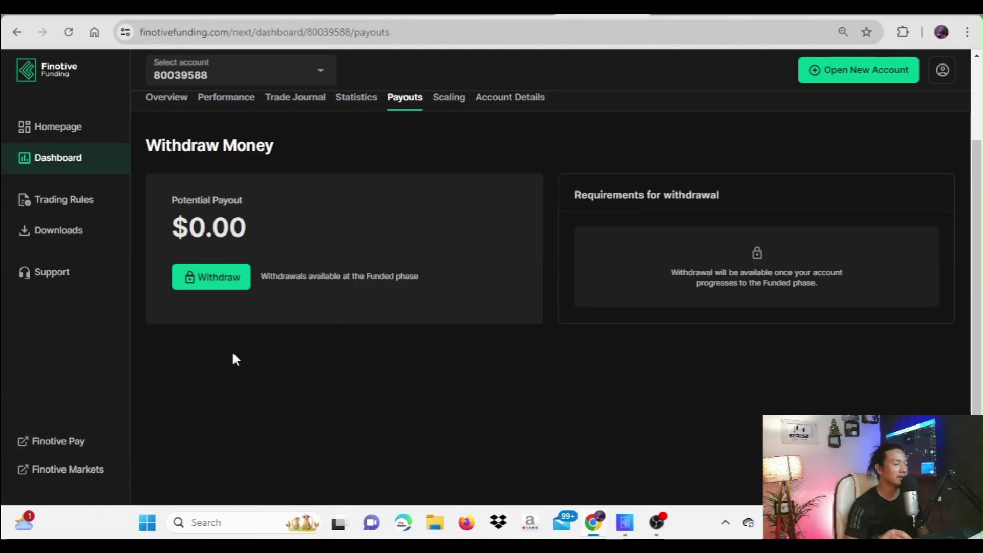
left_click(692, 10)
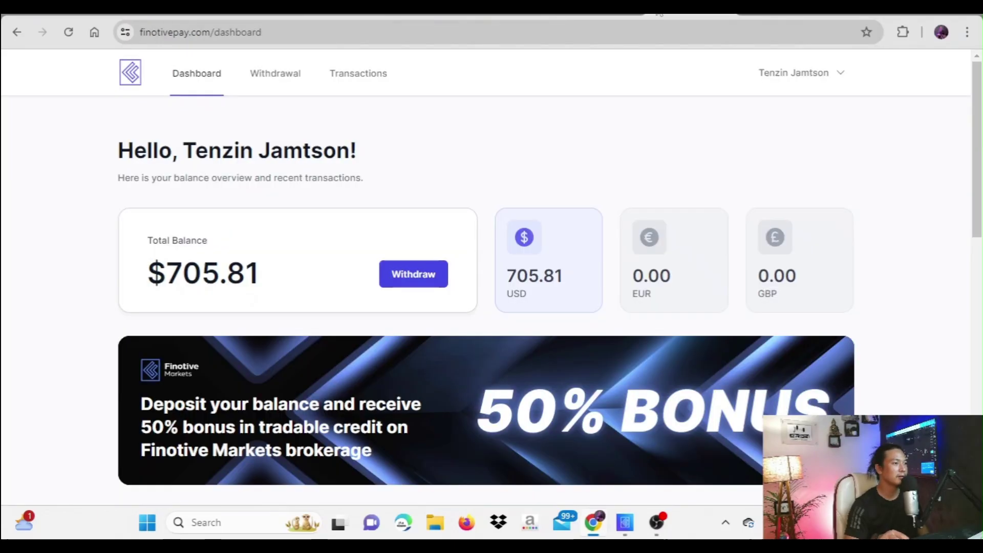
scroll(362, 253, "up", 2)
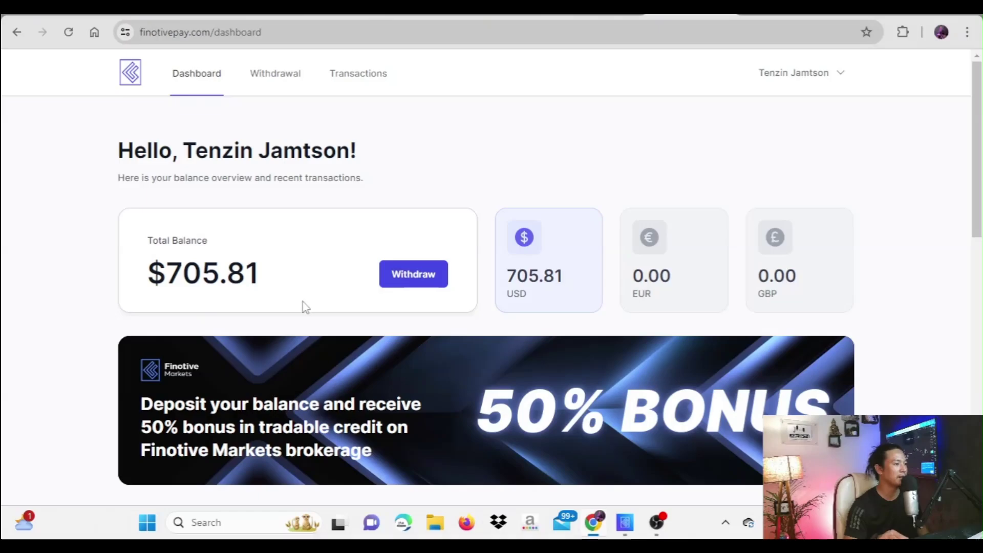
scroll(305, 305, "down", 10)
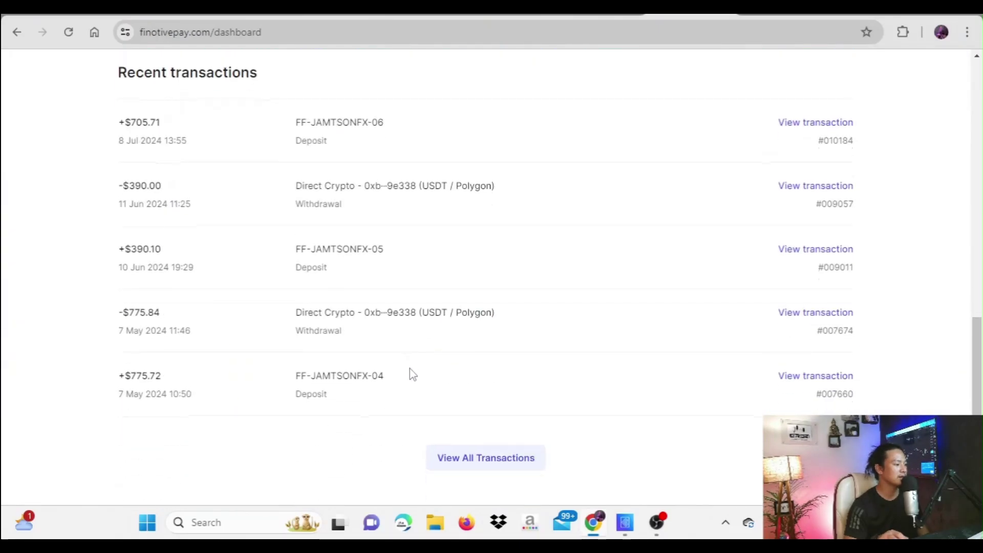
left_click(485, 462)
scroll(487, 369, "down", 2)
scroll(479, 397, "down", 15)
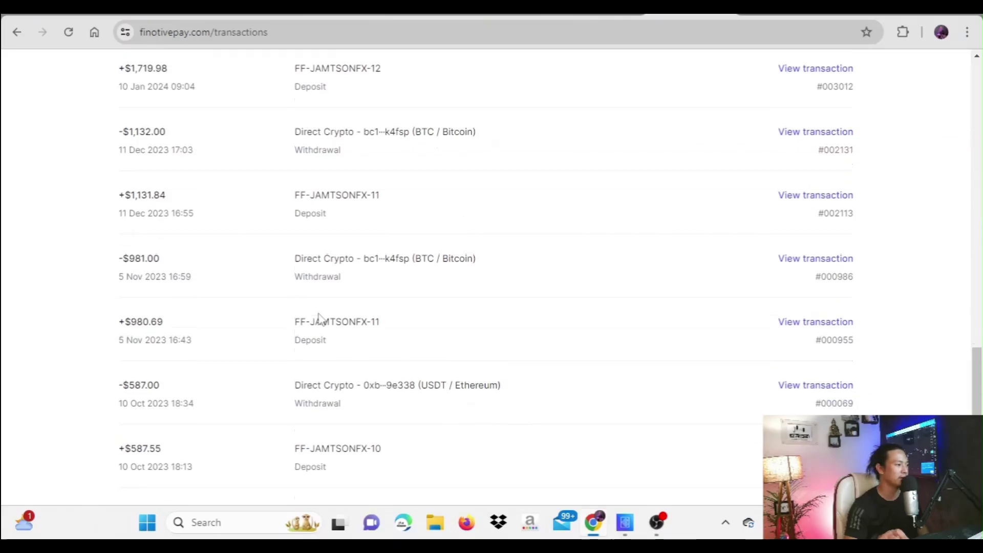
scroll(308, 327, "up", 7)
scroll(310, 287, "up", 8)
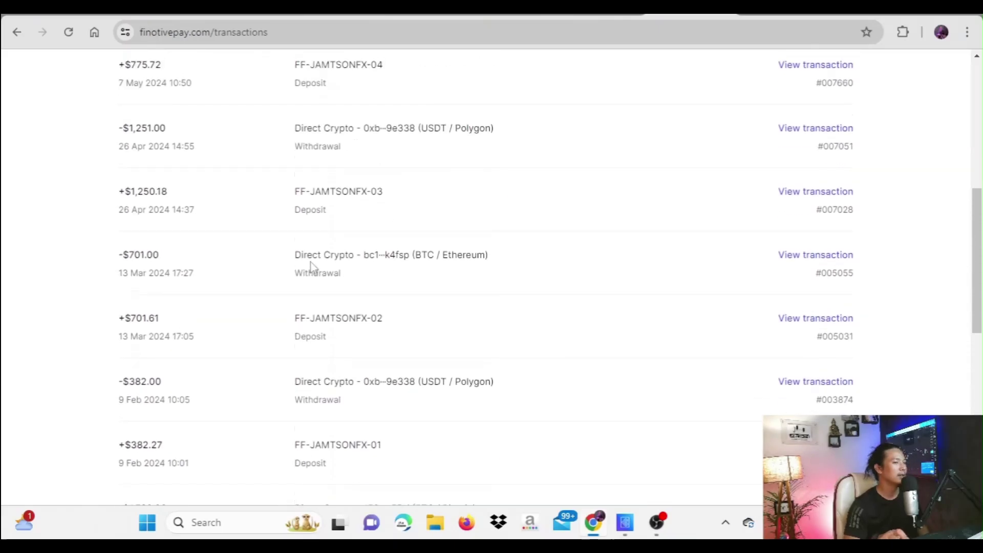
scroll(528, 276, "up", 1)
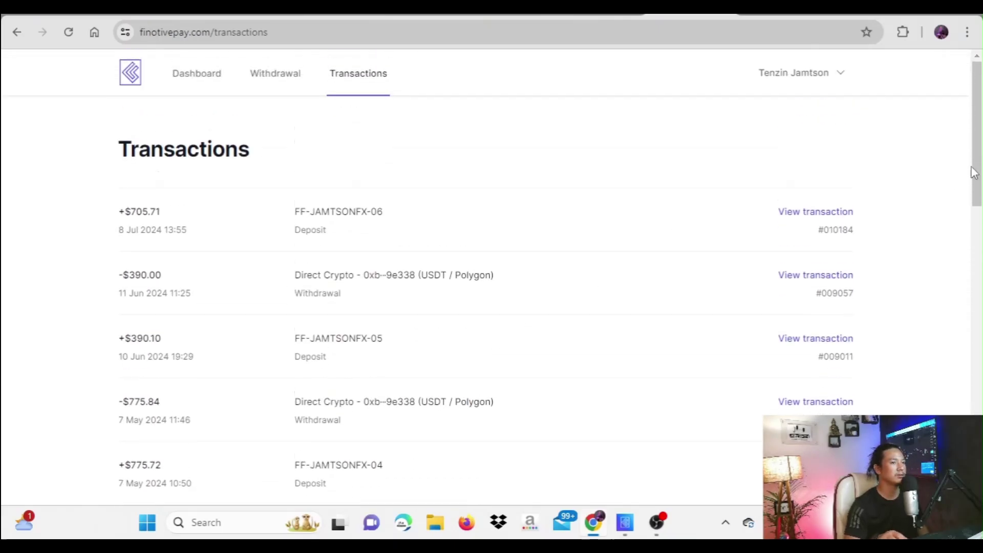
left_click(195, 77)
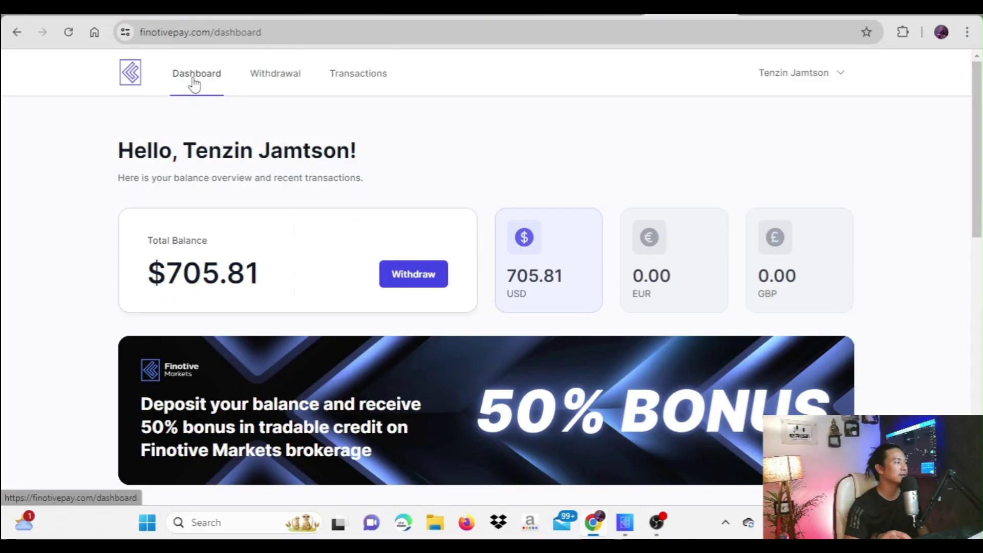
Start a new withdrawal and replace the 0 amount with 705 USD.
left_click(433, 281)
scroll(245, 307, "down", 1)
scroll(154, 291, "up", 1)
left_click(154, 291)
key("BackSpace")
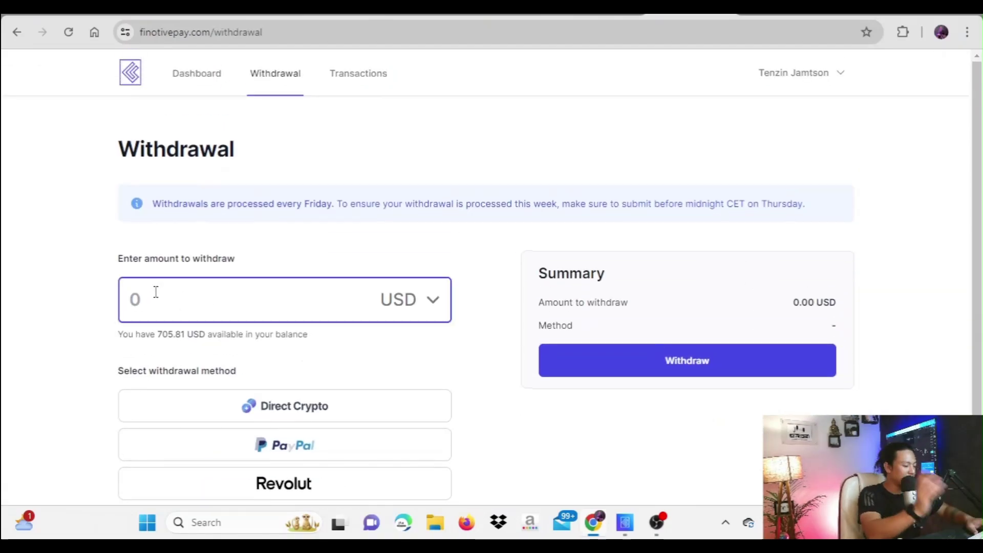
type("705")
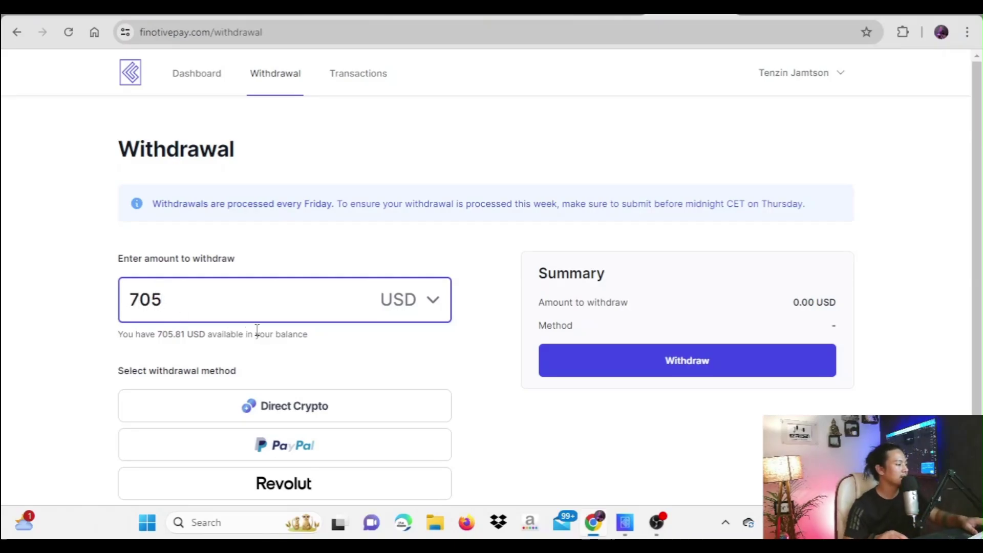
scroll(257, 330, "down", 1)
scroll(441, 355, "up", 1)
scroll(357, 441, "down", 1)
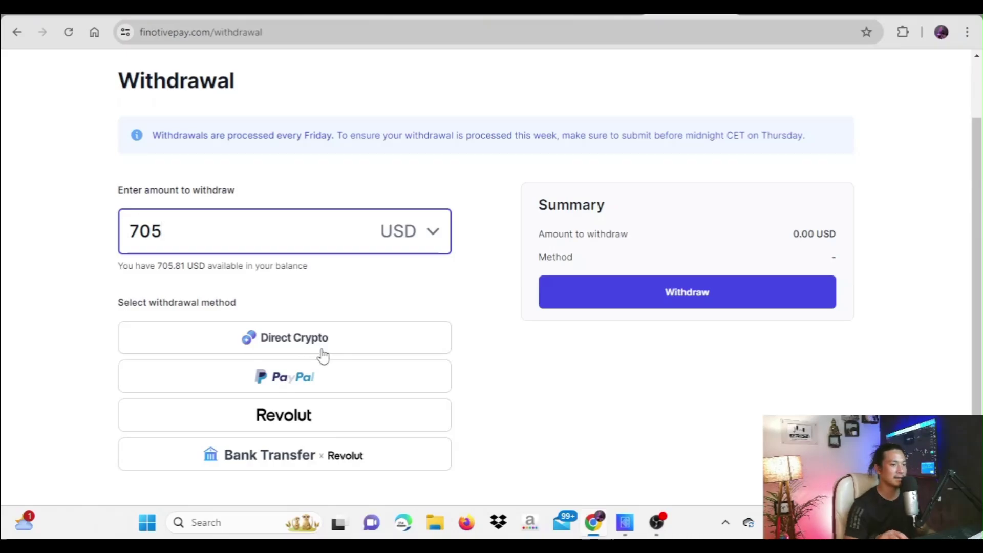
Choose Direct Crypto as the withdrawal method with USDT as the cryptocurrency.
left_click(282, 352)
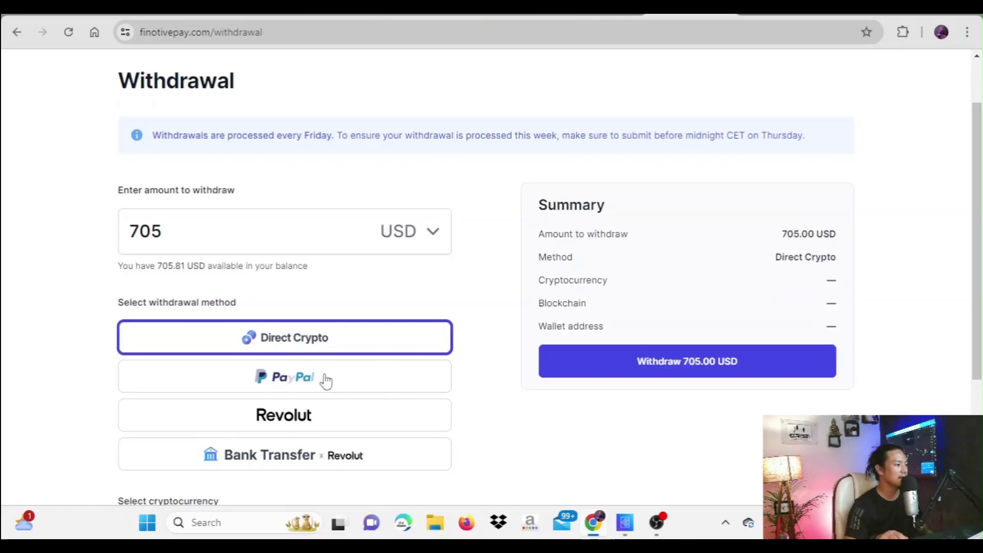
scroll(326, 381, "down", 3)
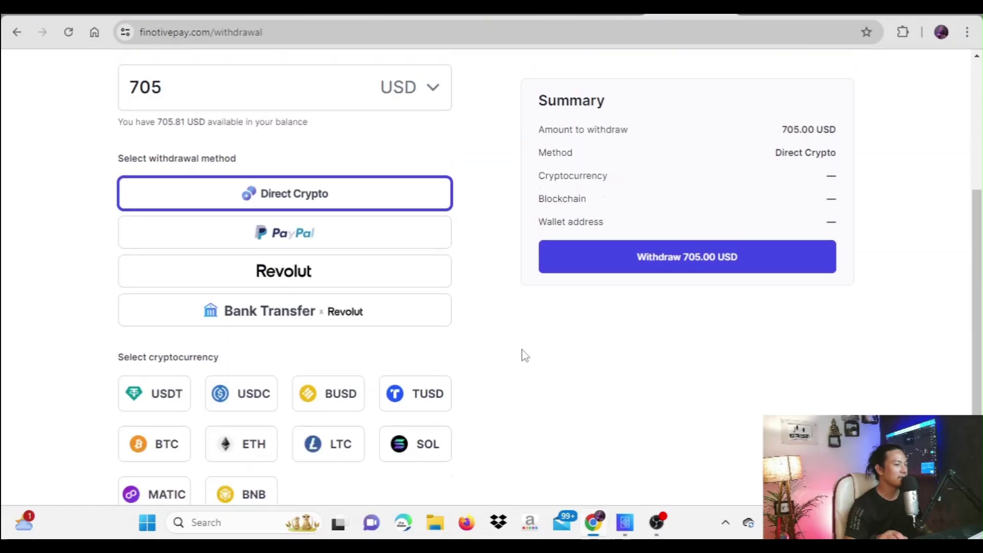
scroll(203, 394, "down", 1)
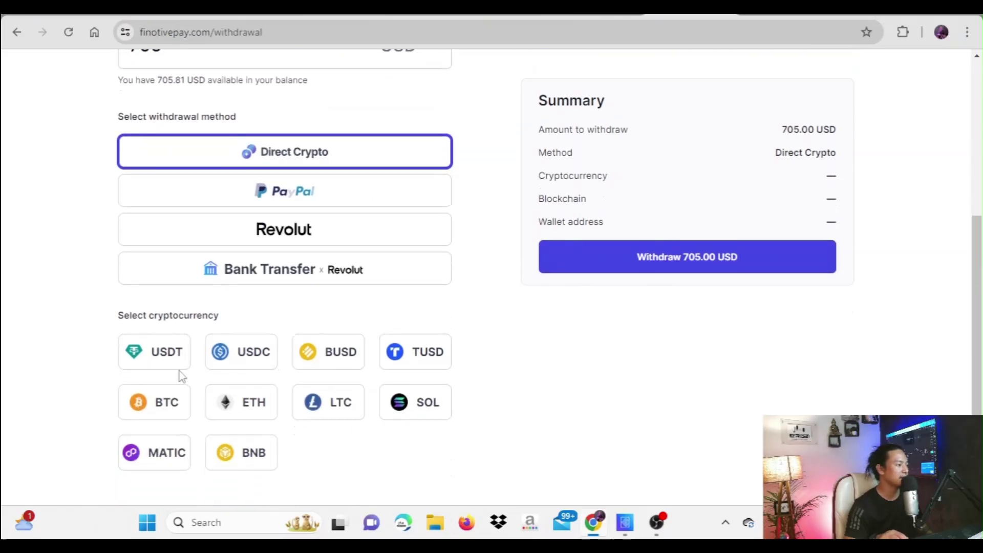
scroll(160, 388, "up", 1)
scroll(174, 402, "down", 1)
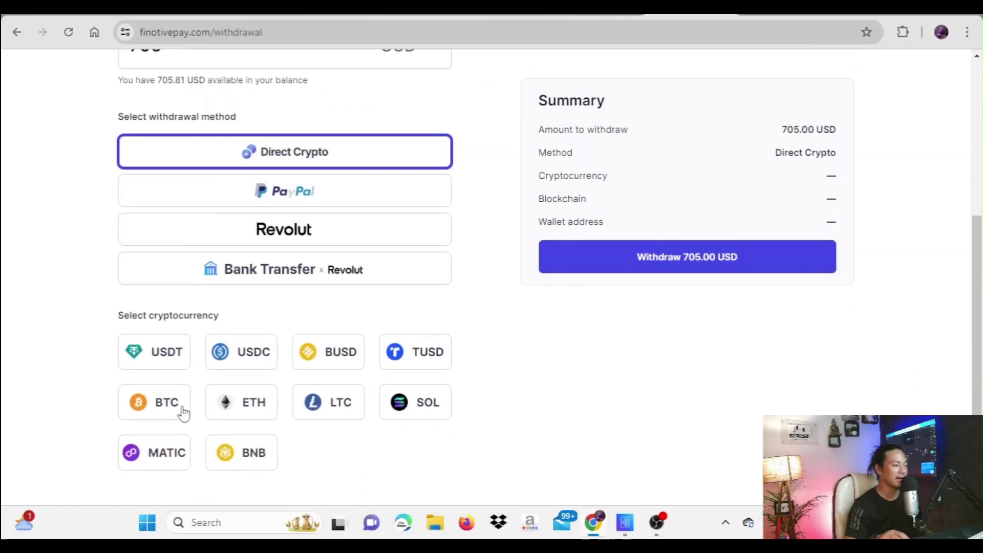
left_click(153, 363)
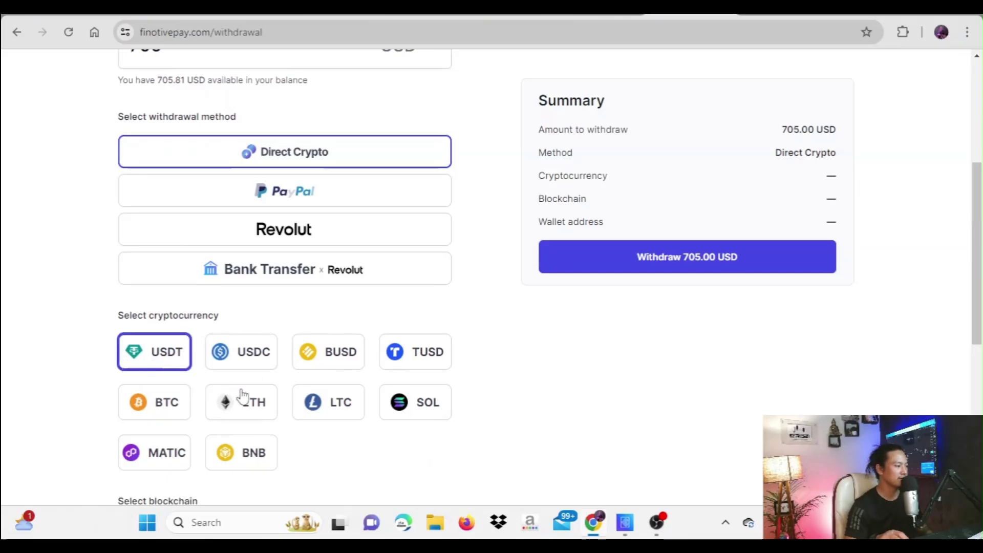
Select the Polygon blockchain and place the cursor in the Wallet address field.
scroll(345, 419, "down", 4)
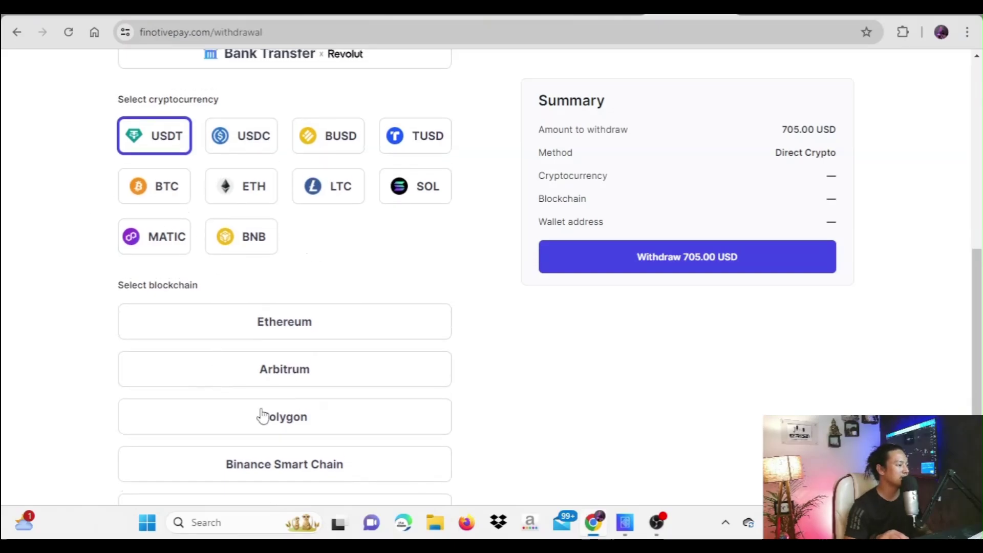
scroll(300, 401, "down", 3)
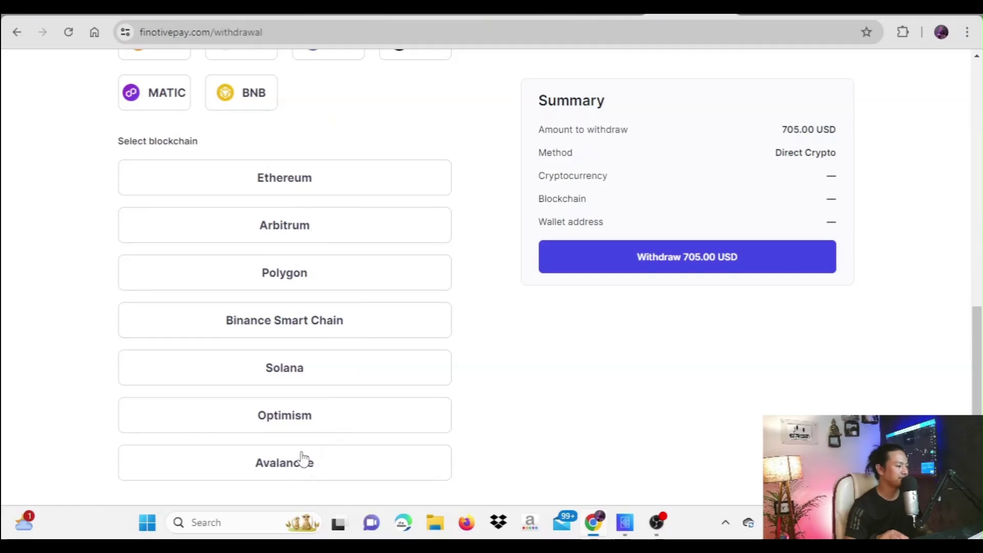
scroll(297, 361, "up", 2)
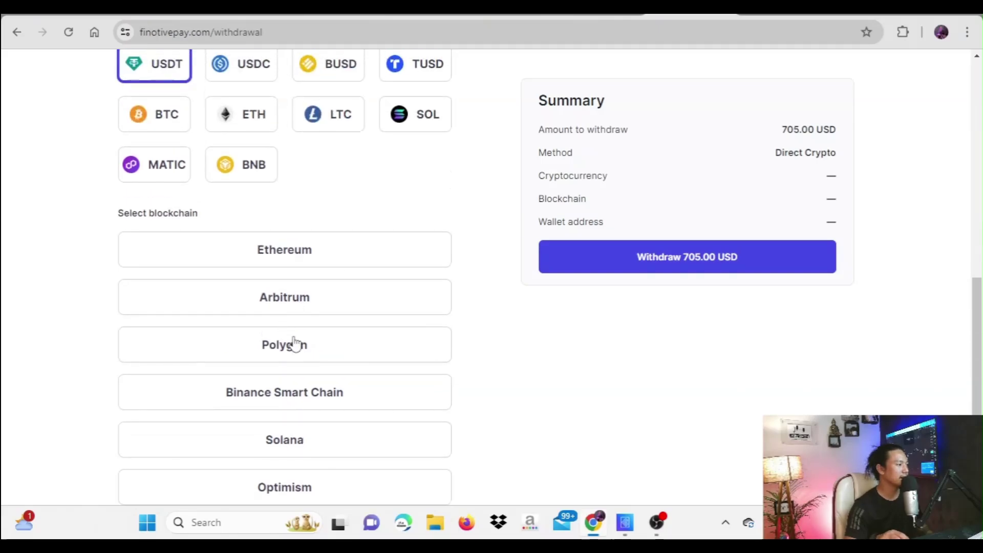
scroll(292, 334, "up", 5)
scroll(296, 377, "down", 2)
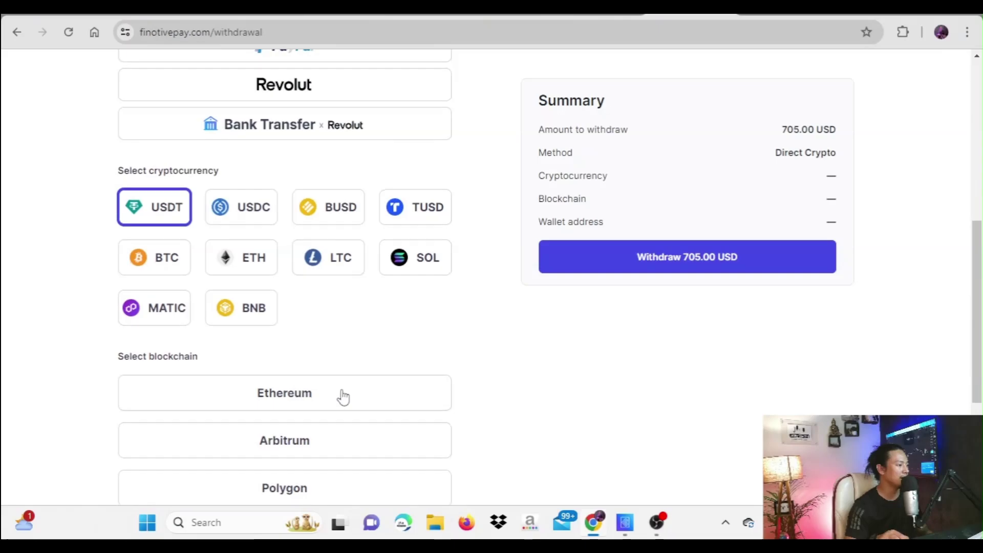
scroll(343, 397, "down", 2)
left_click(291, 423)
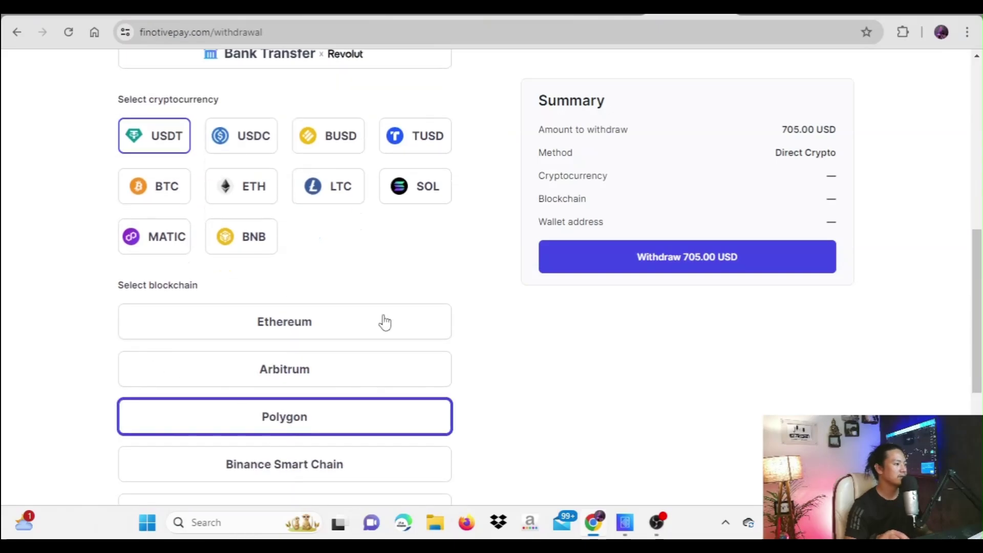
scroll(379, 338, "down", 5)
left_click(186, 402)
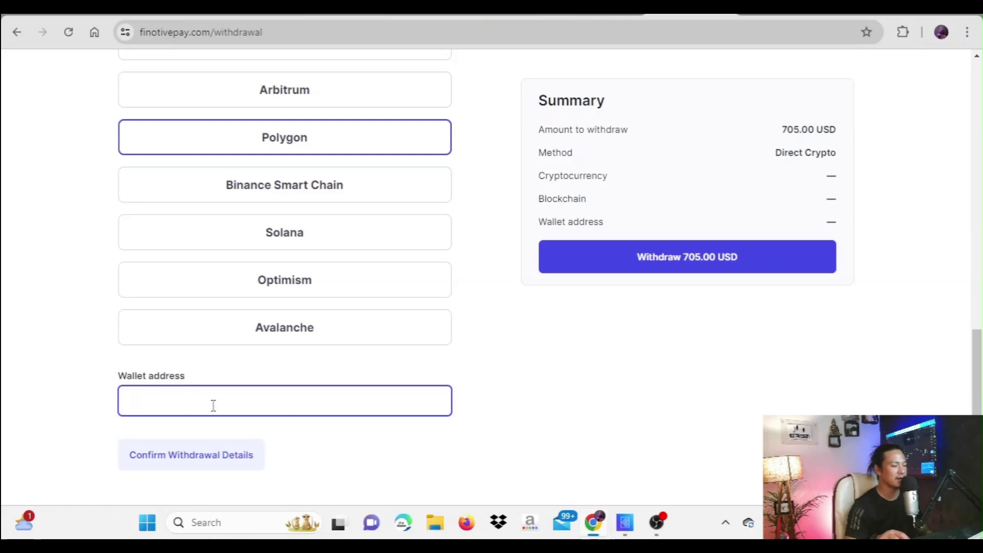
Switch from the withdrawal form to the Binance tab with Ctrl+Tab.
scroll(193, 378, "up", 7)
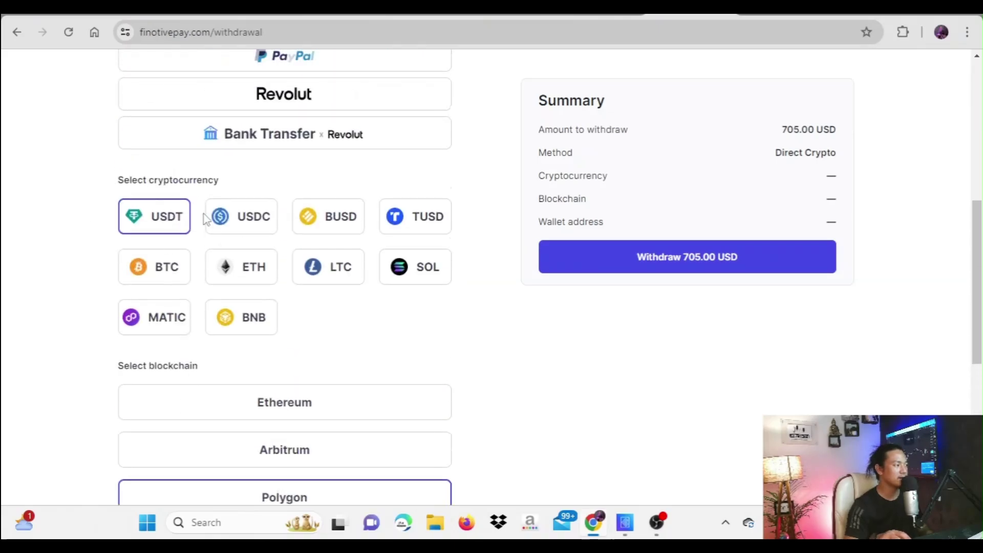
scroll(236, 352, "down", 4)
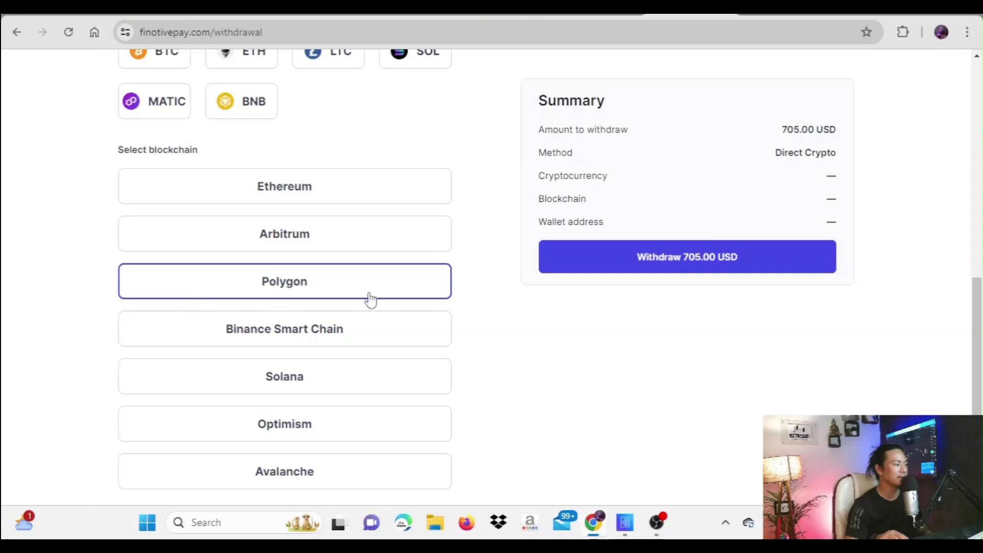
scroll(225, 351, "down", 3)
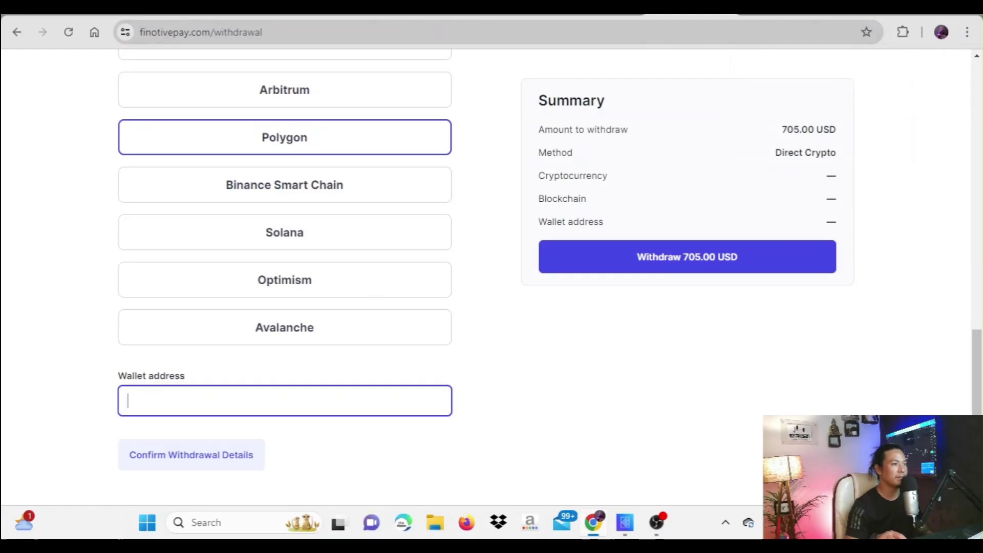
key("ctrl+Tab")
mouse_move(873, 84)
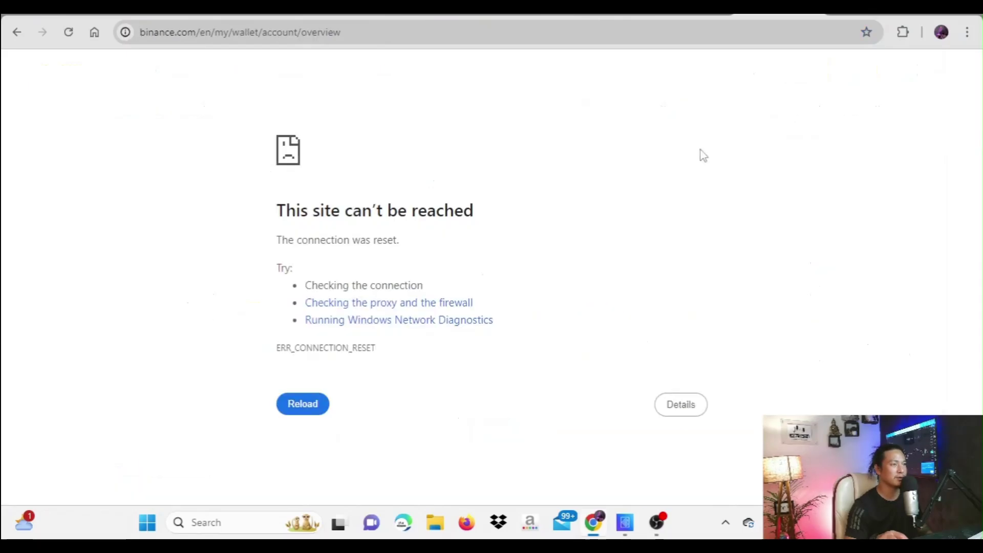
Reload Binance and start a crypto deposit with USDT TetherUS as the coin.
left_click(302, 406)
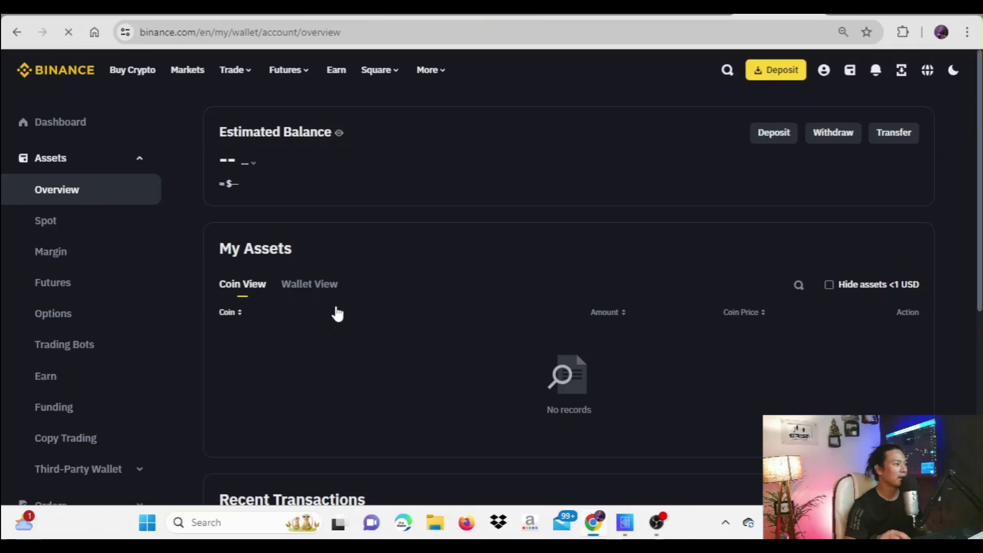
left_click(774, 135)
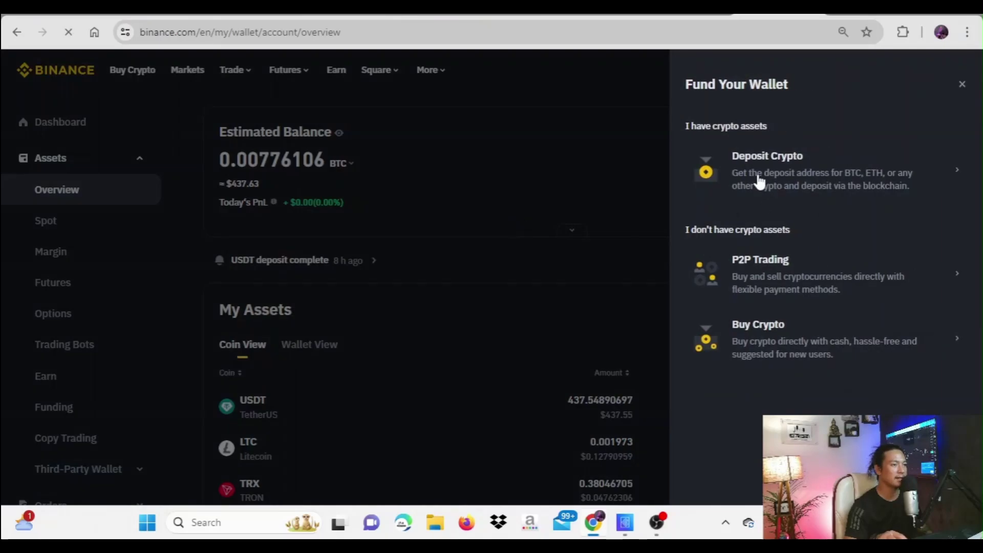
left_click(759, 181)
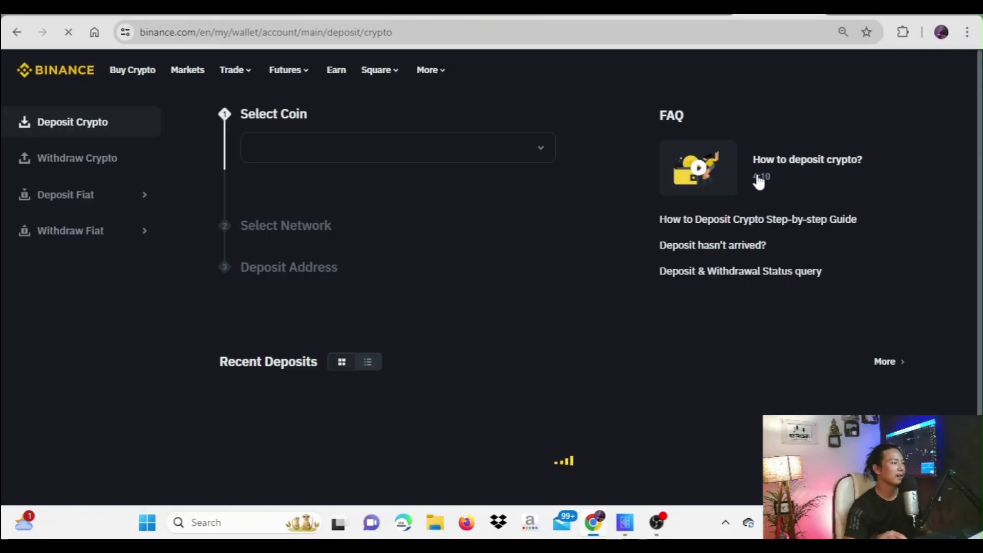
left_click(340, 152)
type("usdt")
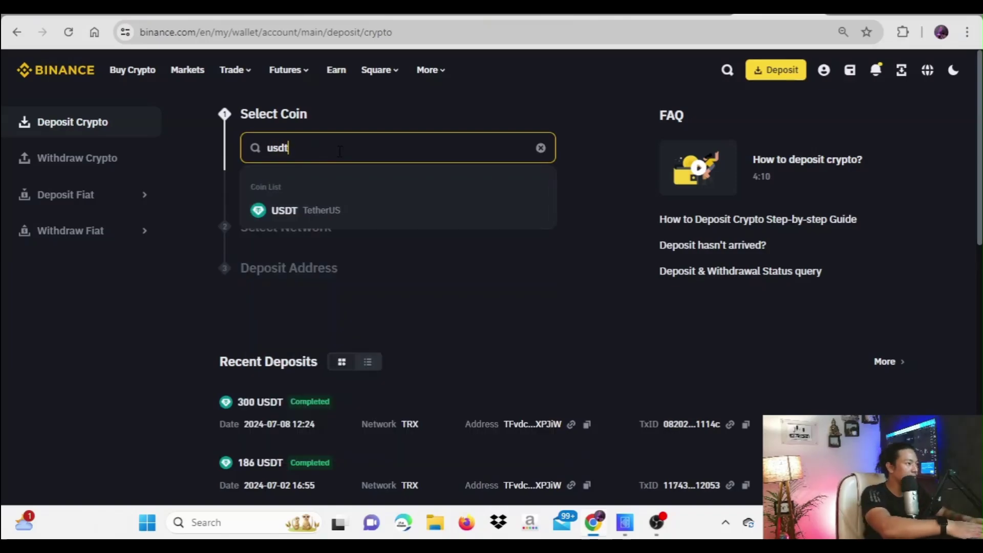
left_click(300, 211)
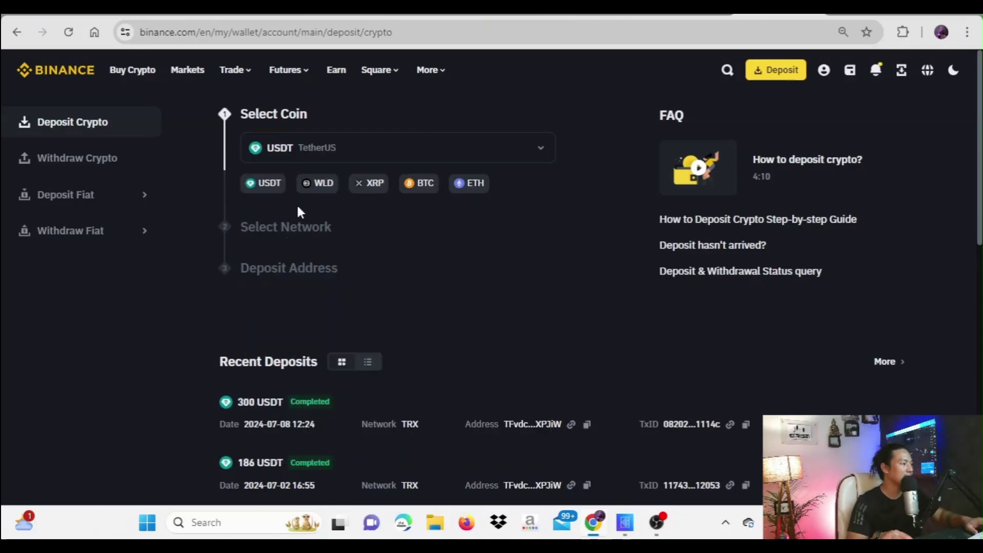
Pick the MATIC Polygon network and copy the USDT deposit address.
left_click(373, 237)
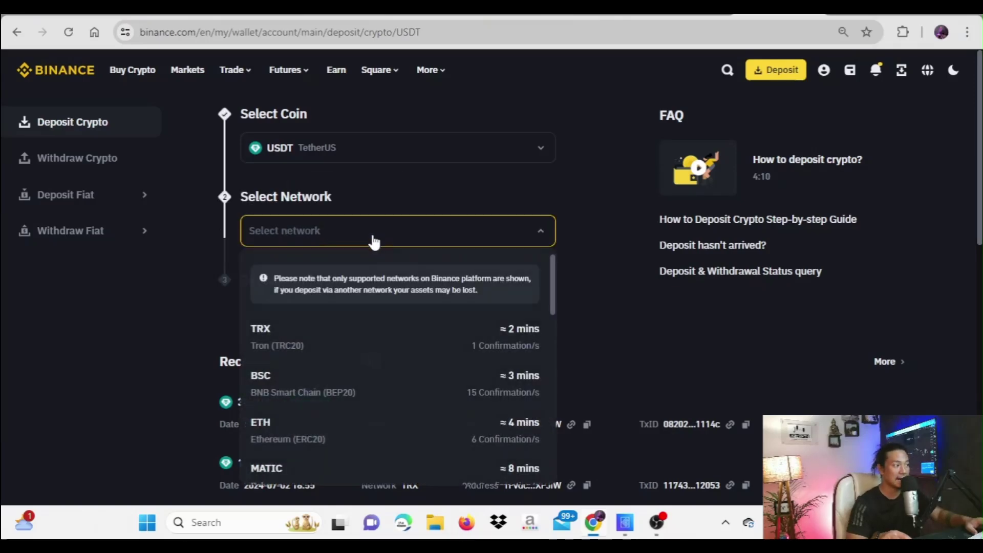
scroll(342, 353, "down", 3)
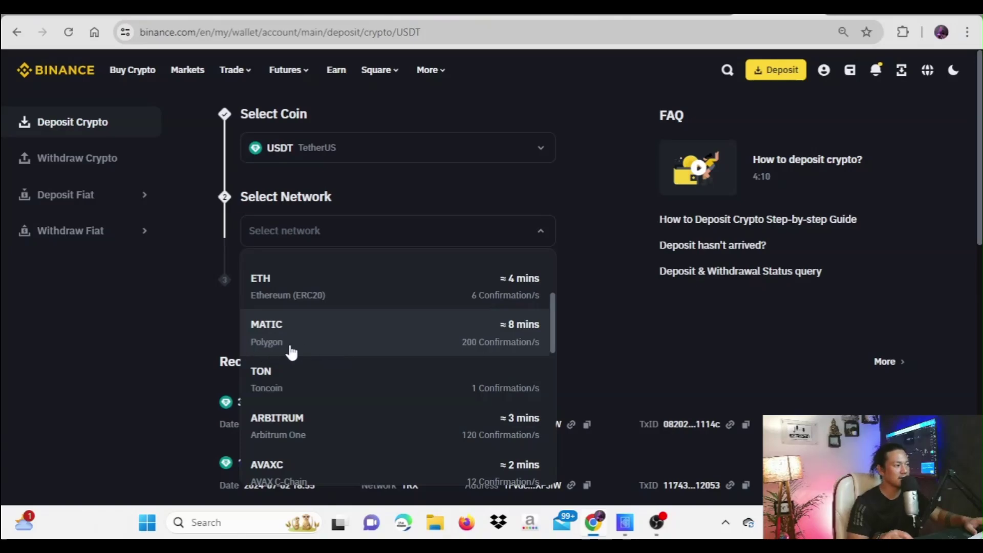
left_click(363, 345)
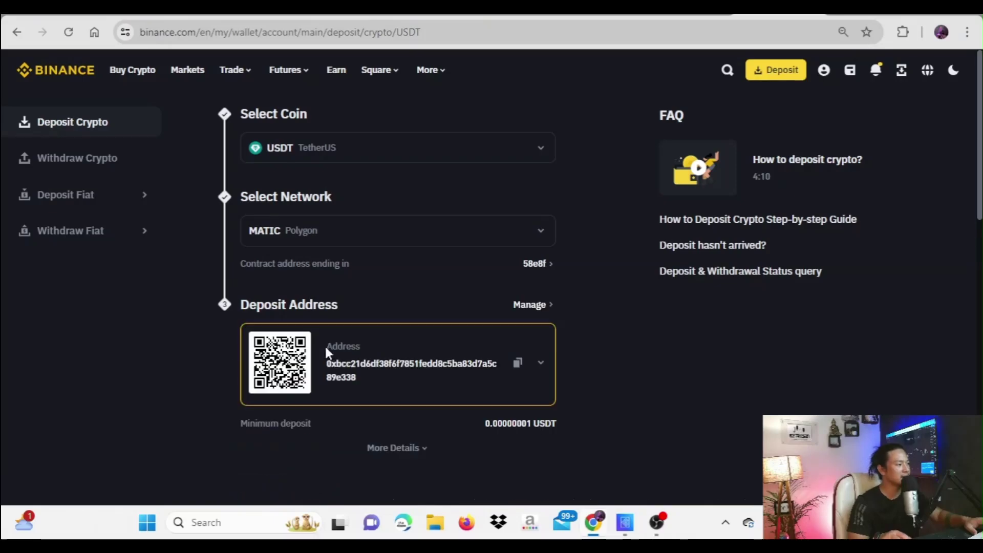
scroll(403, 357, "down", 1)
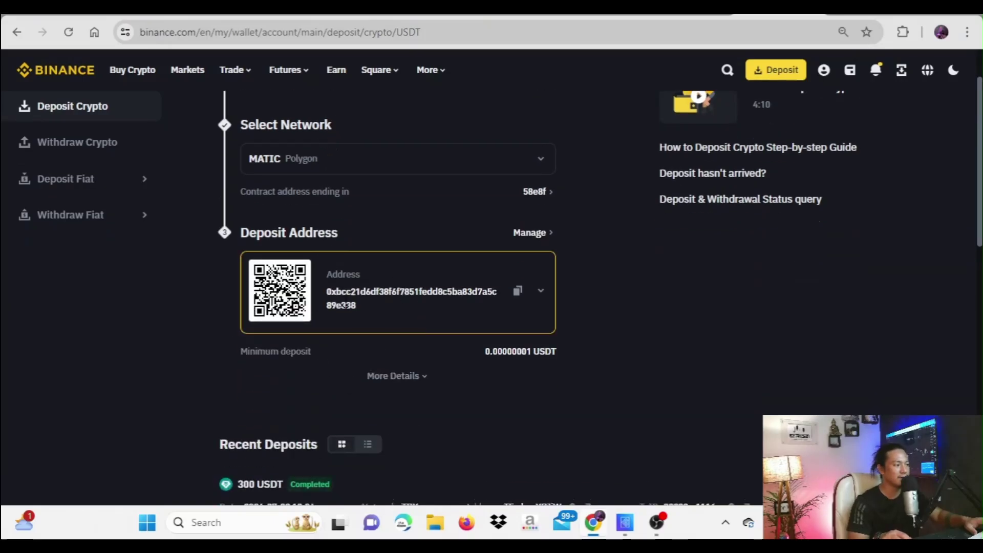
left_click(518, 293)
Paste the copied Binance Polygon address as the wallet and confirm the withdrawal details.
key("ctrl+Tab")
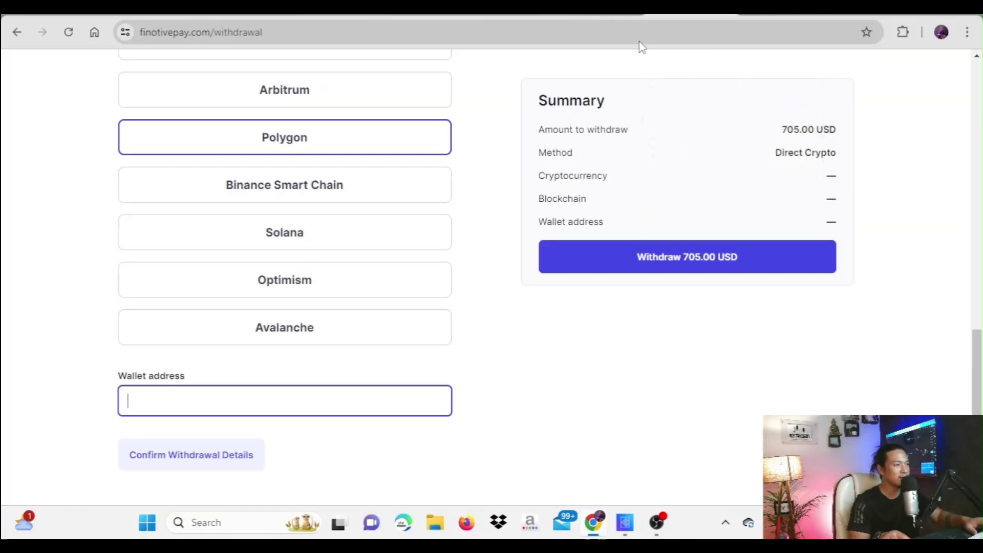
key("ctrl+v")
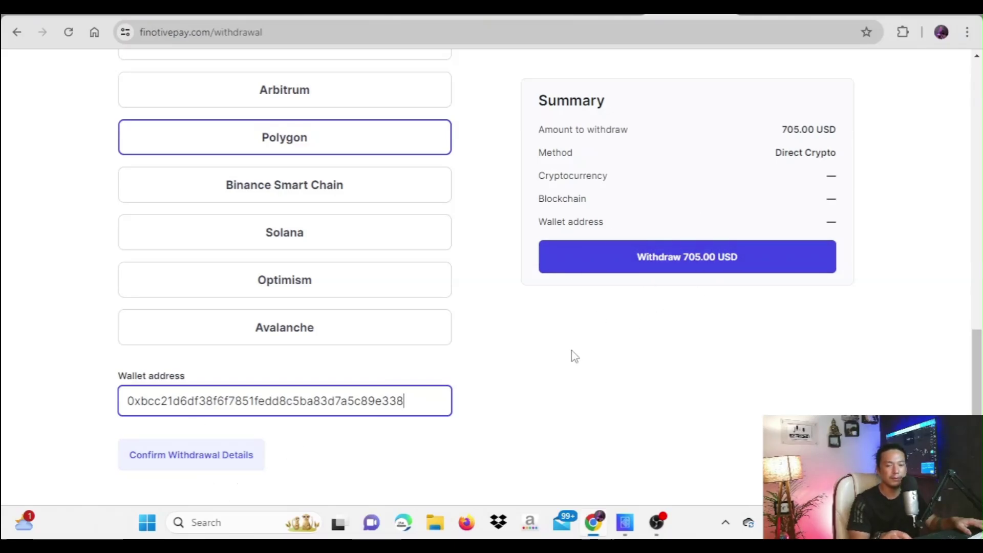
left_click(237, 467)
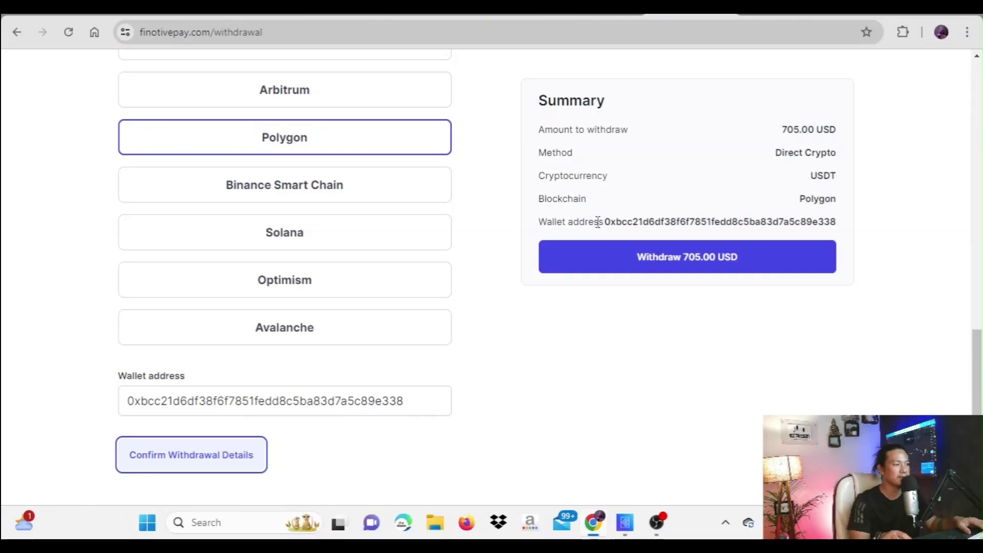
left_click(687, 267)
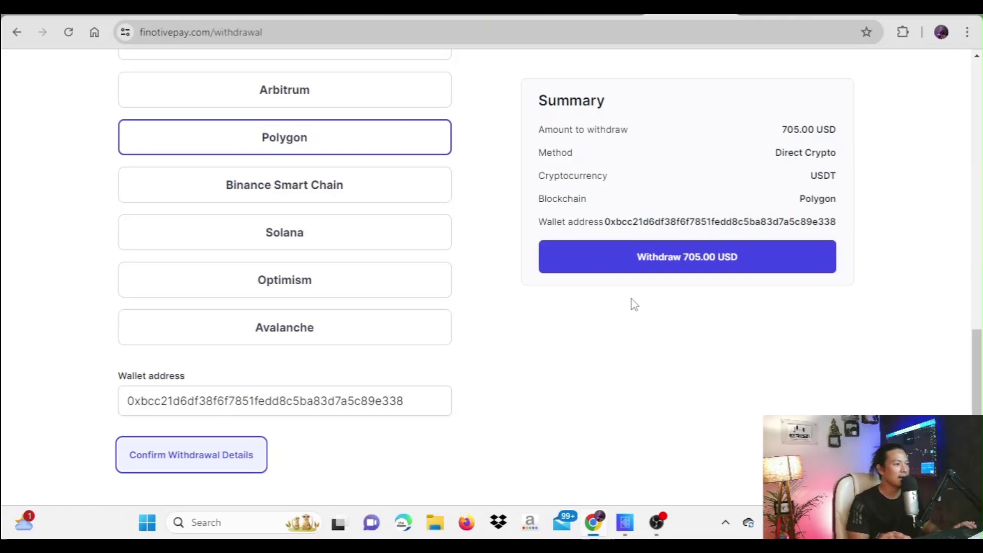
Highlight the sentence 'Withdrawals are processed every Friday' in the info banner.
scroll(477, 285, "up", 10)
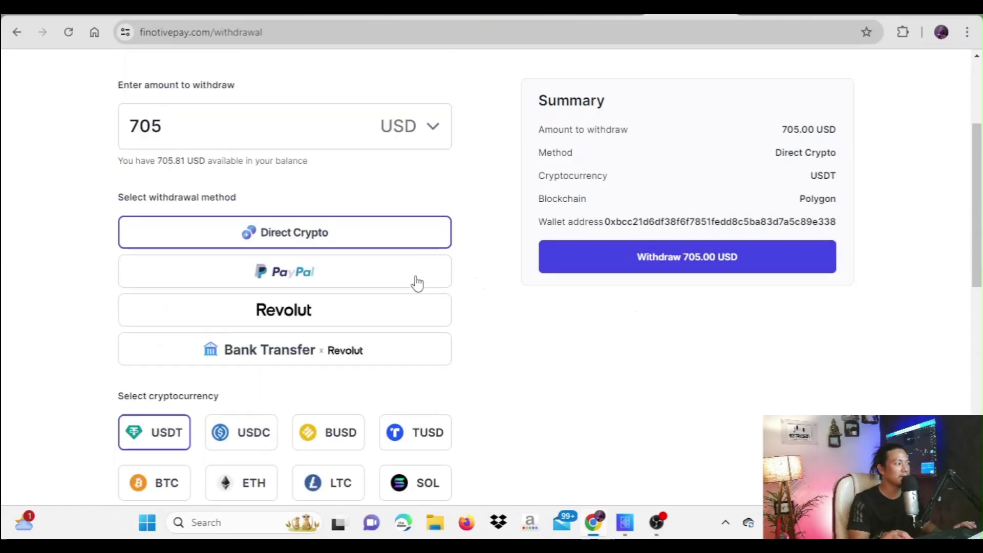
scroll(420, 261, "up", 3)
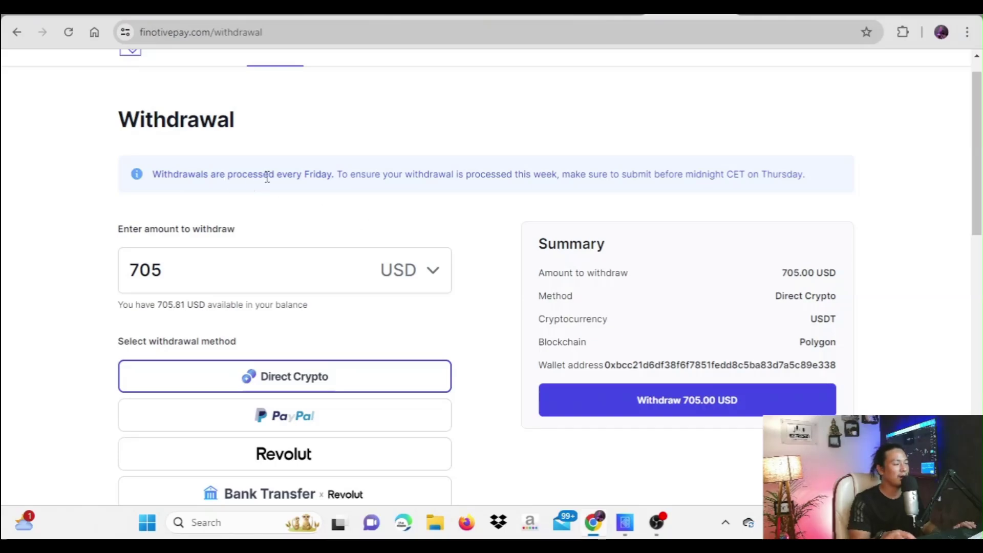
left_click_drag(302, 175, 334, 175)
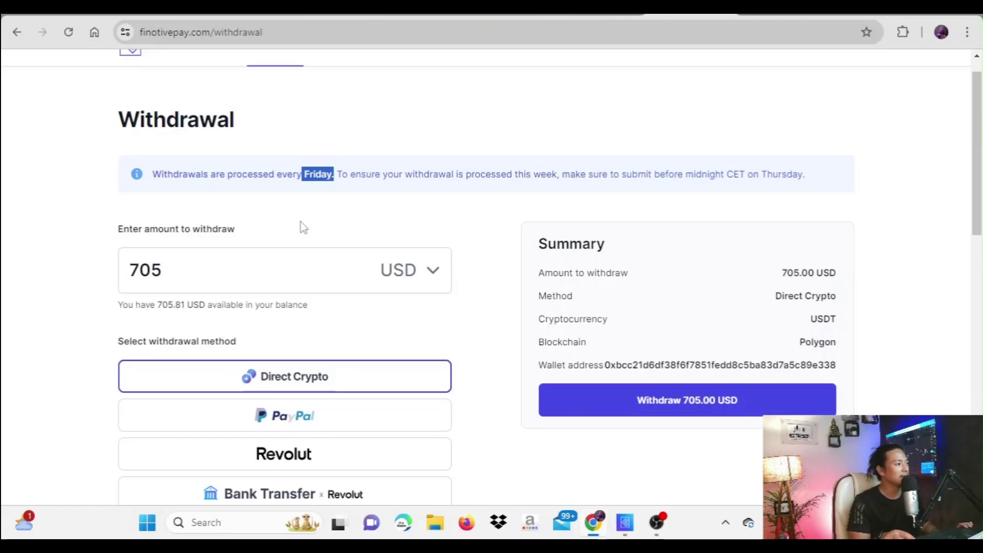
left_click(167, 207)
left_click_drag(148, 177, 333, 177)
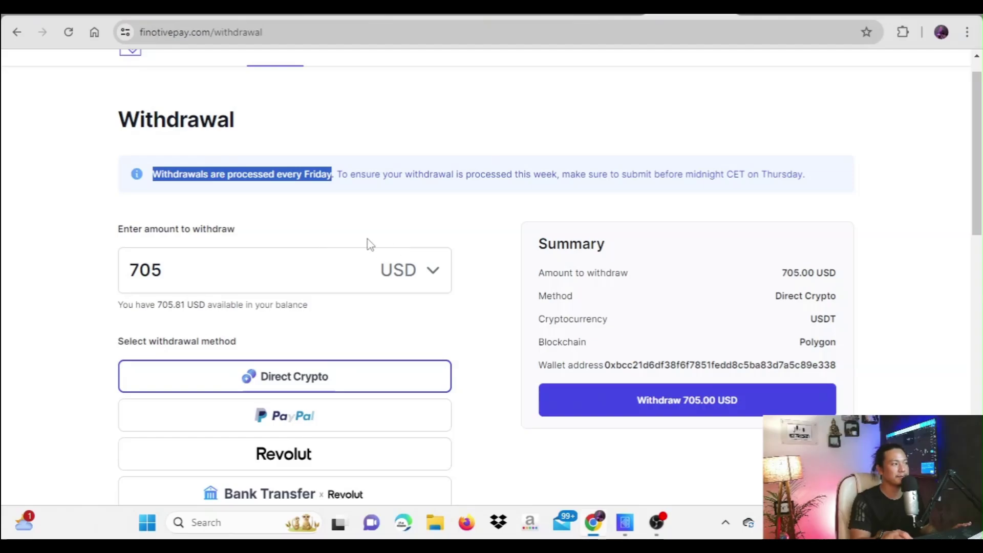
scroll(370, 242, "up", 1)
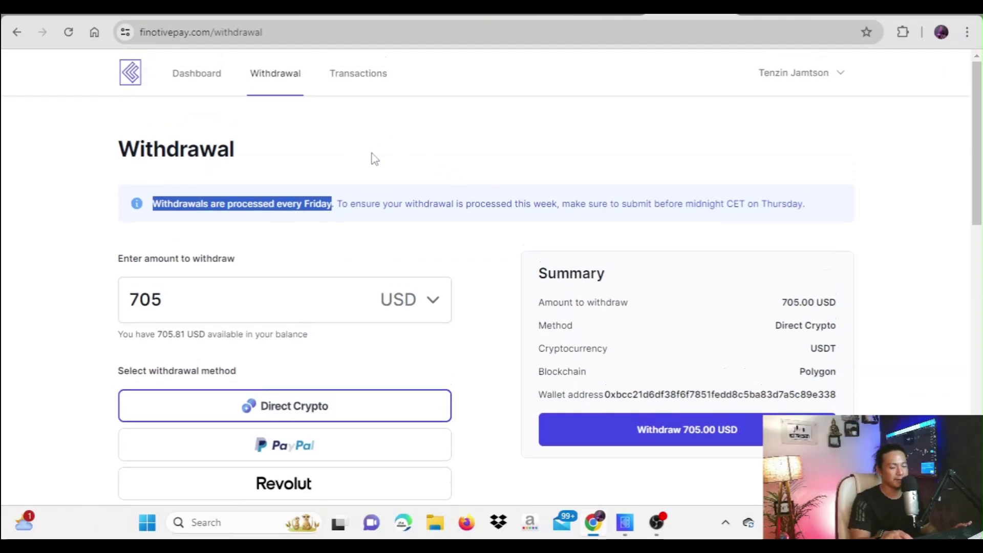